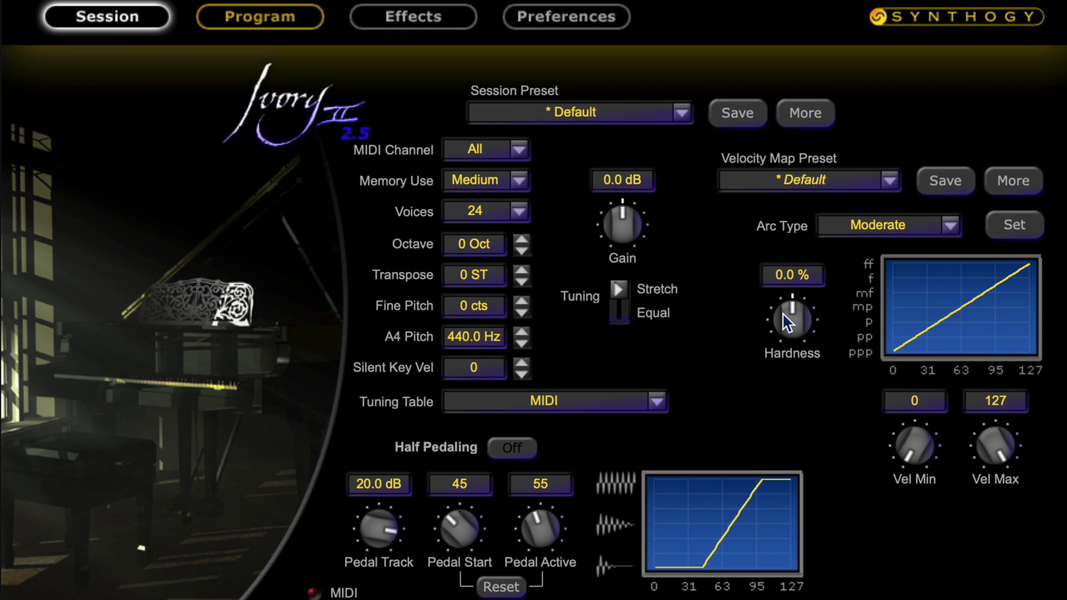
Sweep Ivory's Hardness knob up to 100 %, then down to -75 % for a concave curve.
left_click_drag(782, 313, 783, 256)
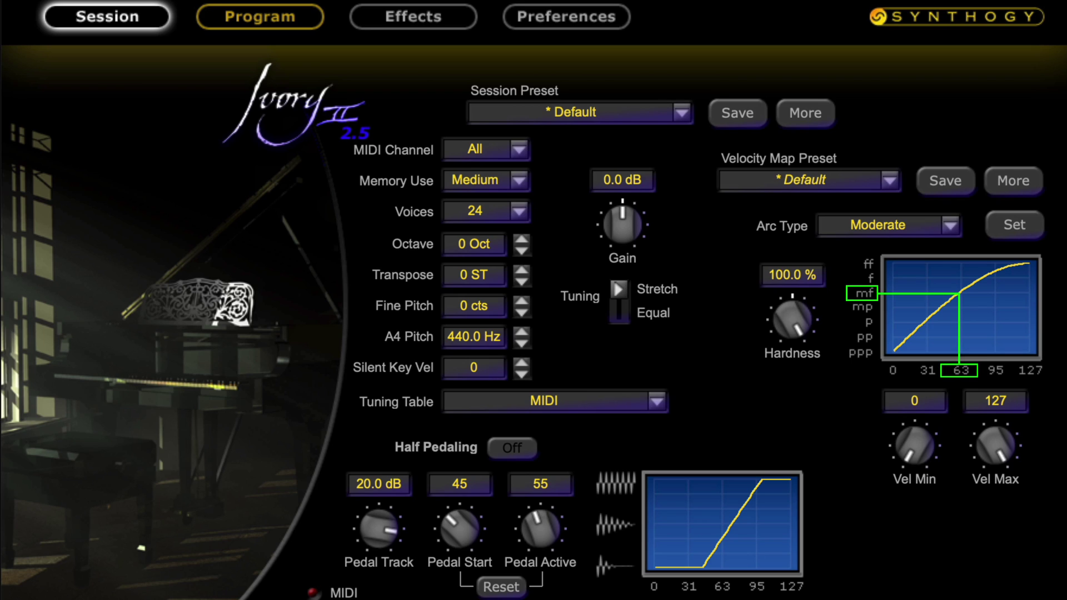
left_click_drag(799, 256, 803, 431)
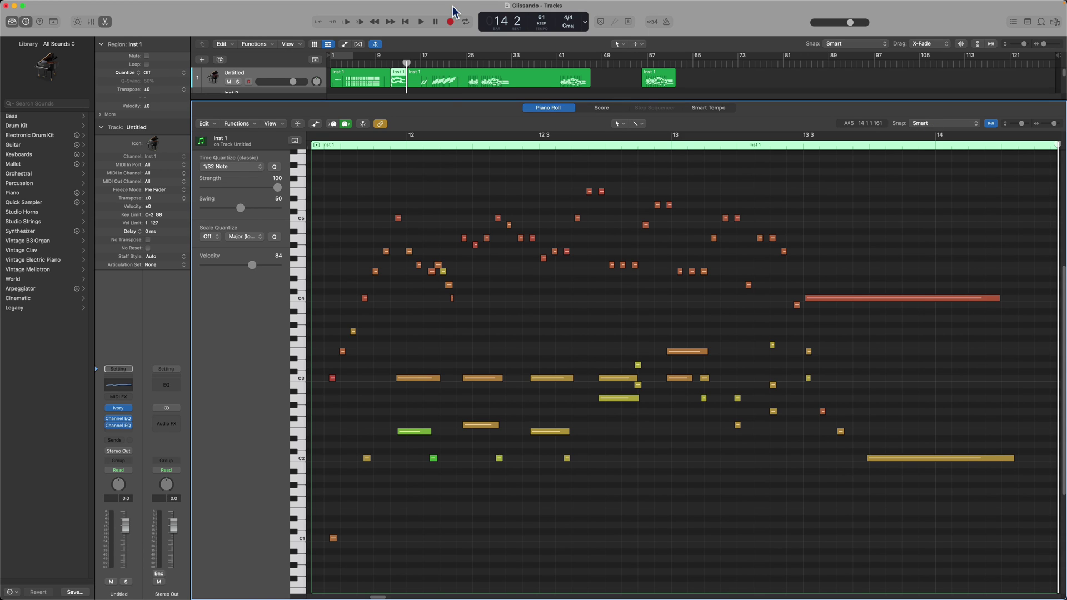
Apply the Fixed Velocity MIDI transform to set every note's velocity to 127.
left_click(239, 124)
key("Up")
key("Right")
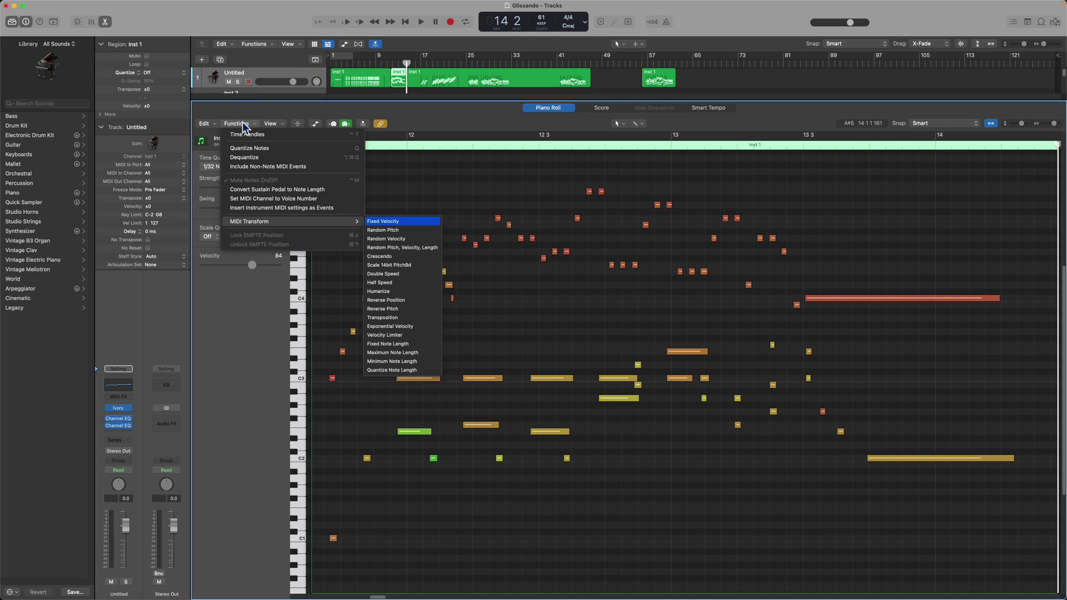
key("Return")
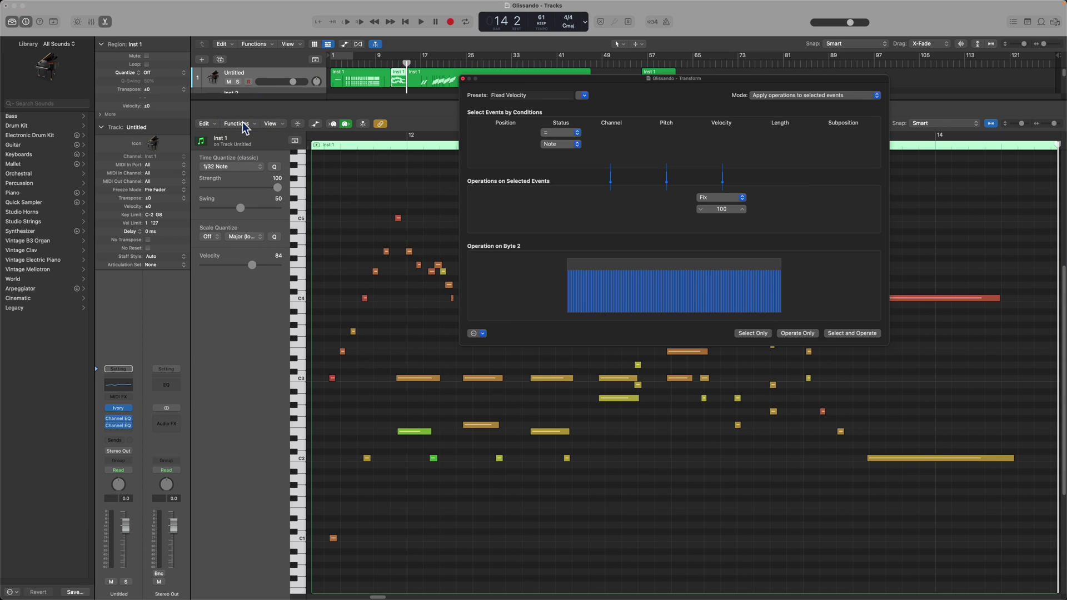
left_click_drag(721, 209, 721, 191)
left_click(851, 333)
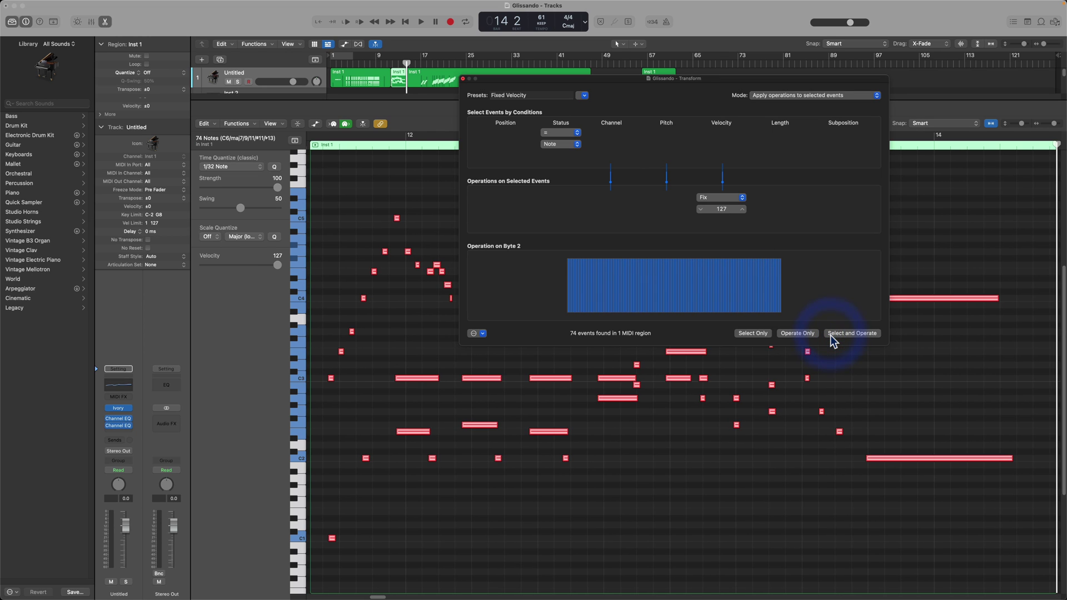
key("super+w")
Select the 29 lower sustained notes and lower their velocity with the Velocity Tool.
left_click(326, 564)
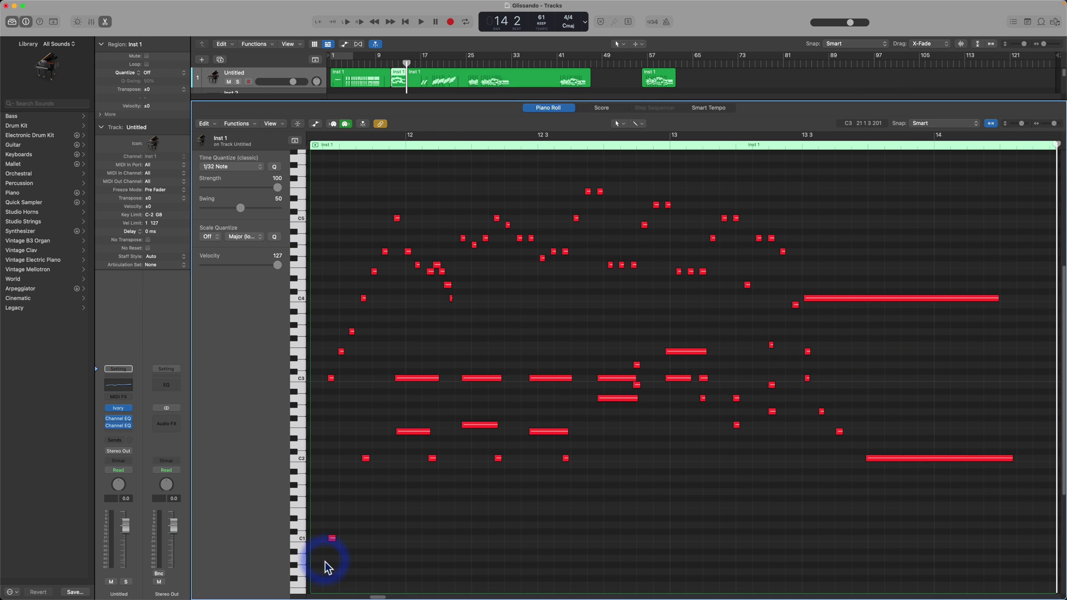
left_click(639, 125)
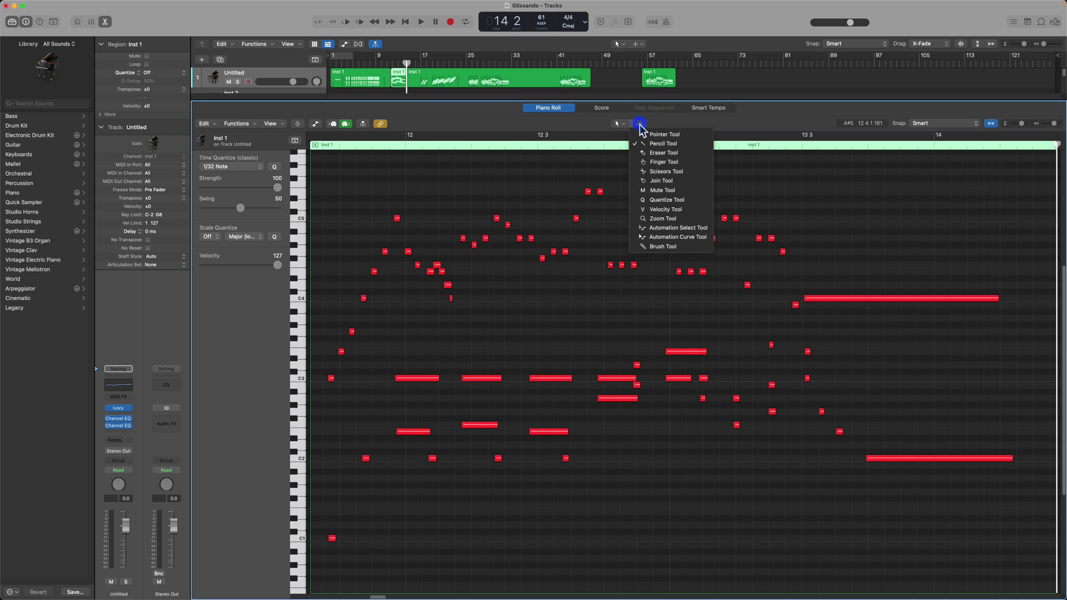
left_click(648, 211)
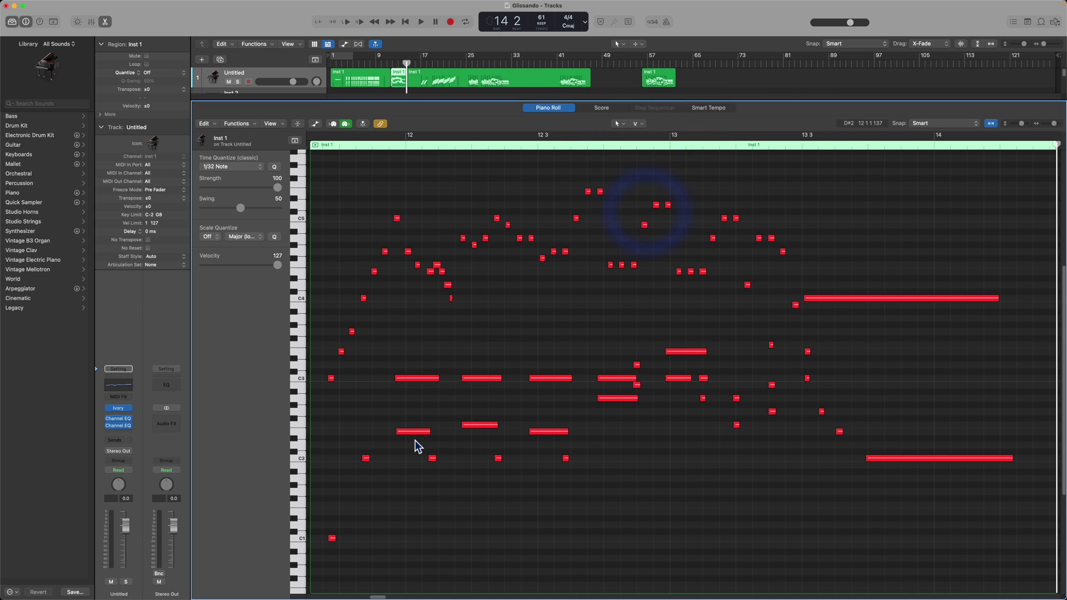
left_click(332, 538)
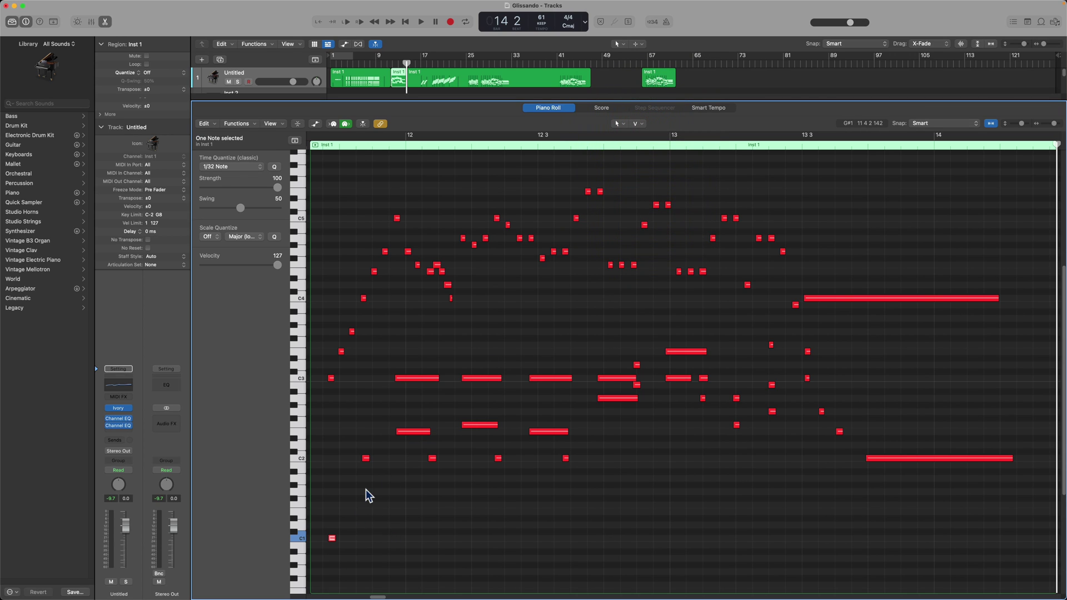
left_click_drag(366, 489, 991, 338)
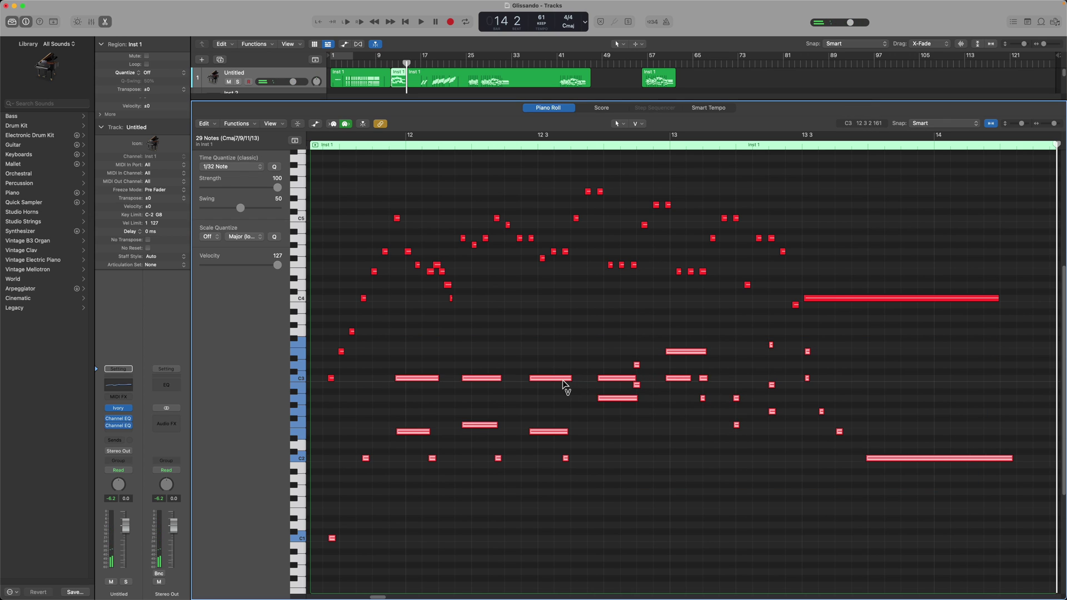
left_click_drag(558, 382, 558, 415)
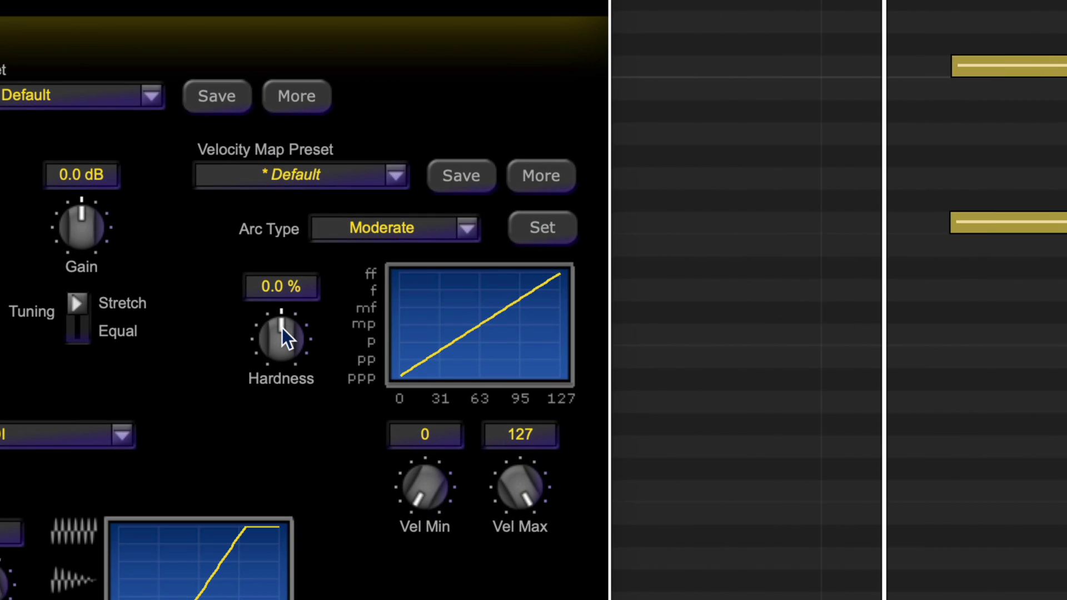
Turn Ivory's Hardness knob from 0.0 % down to -100 %.
left_click_drag(331, 379, 268, 255)
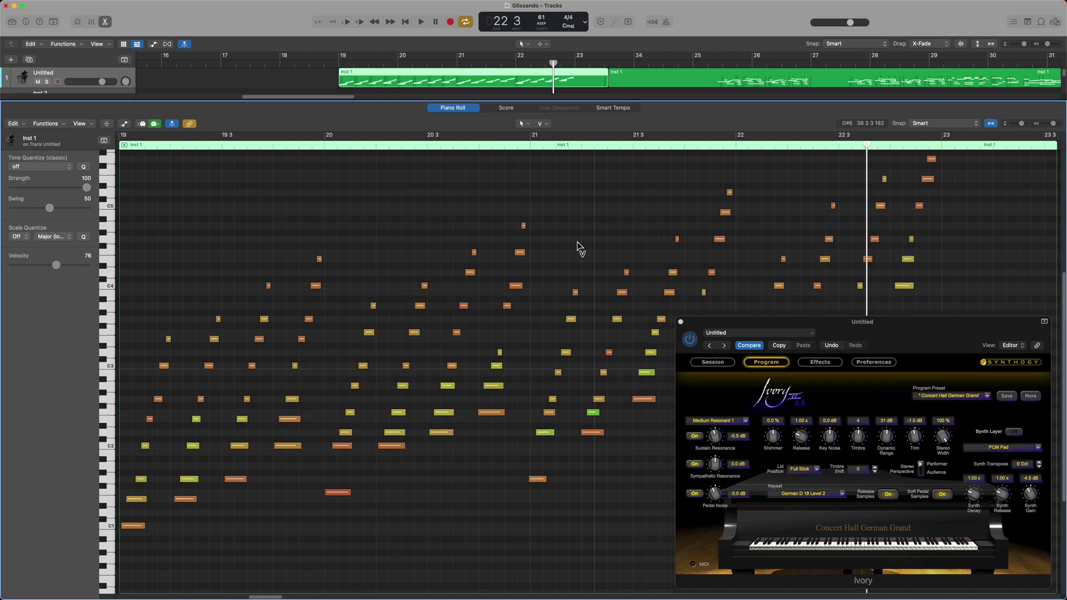
Select all notes in the region and quantize them to 1/32 Note.
key("super+a")
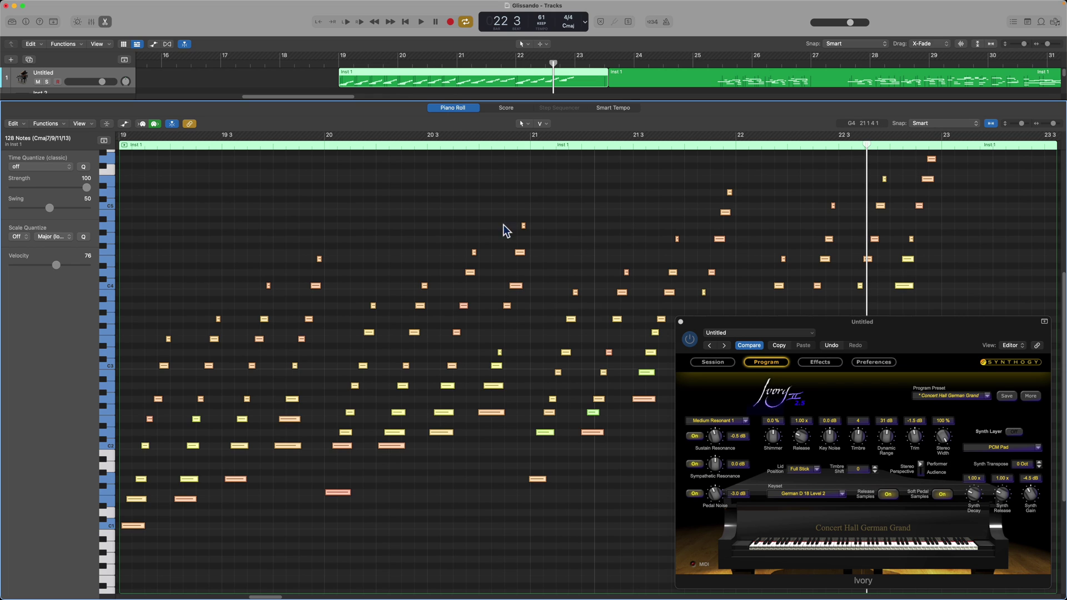
left_click(65, 167)
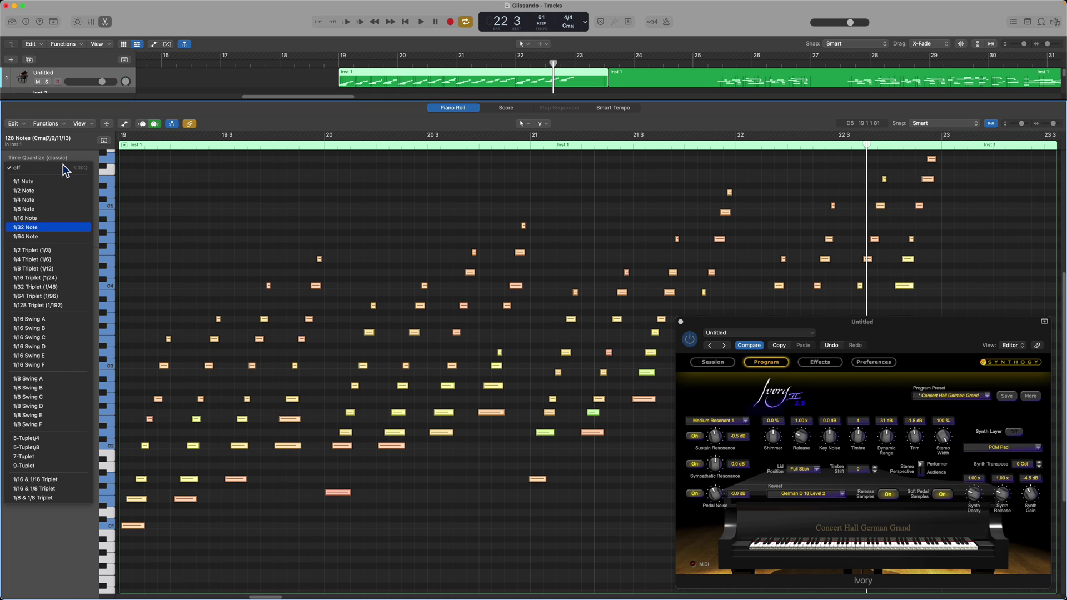
key("Return")
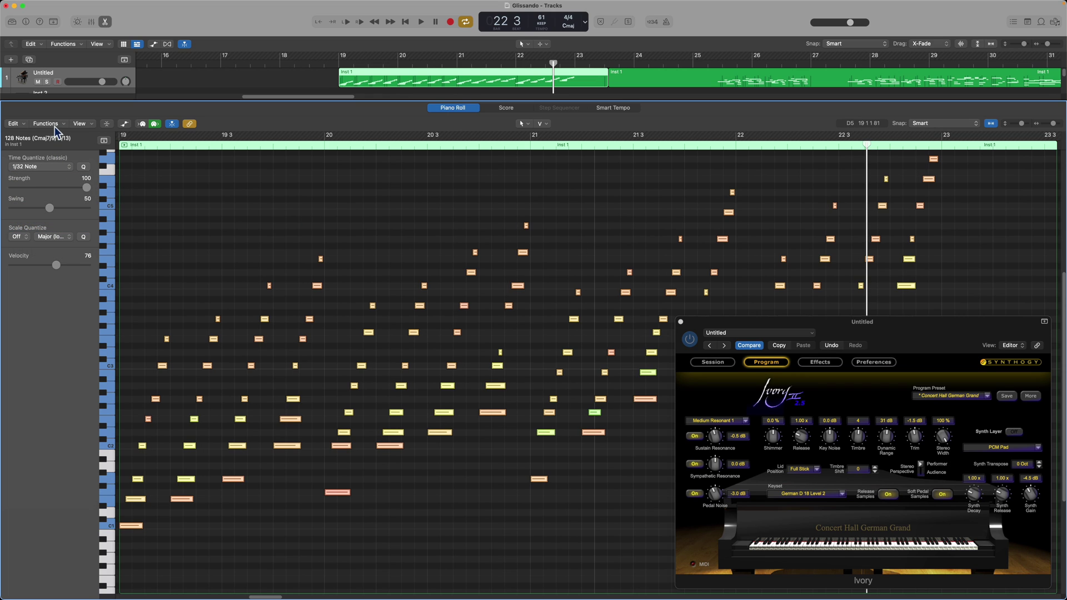
Apply the Fixed Velocity transform, setting every note to velocity 127.
left_click(46, 123)
key("Down")
key("Down")
key("Down")
key("Down")
key("Down")
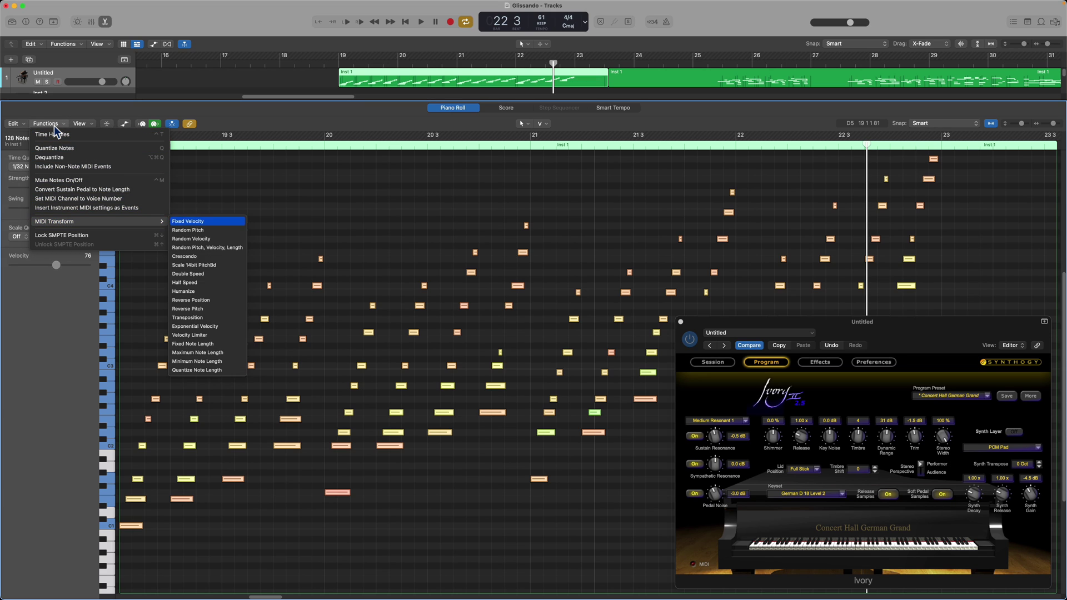
key("Right")
key("Escape")
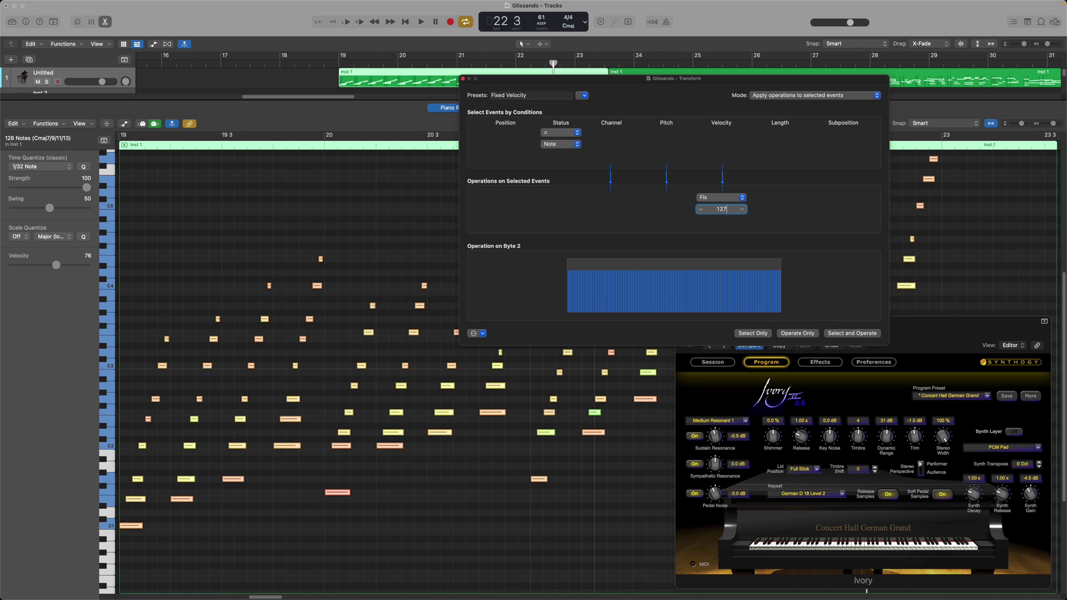
key("Return")
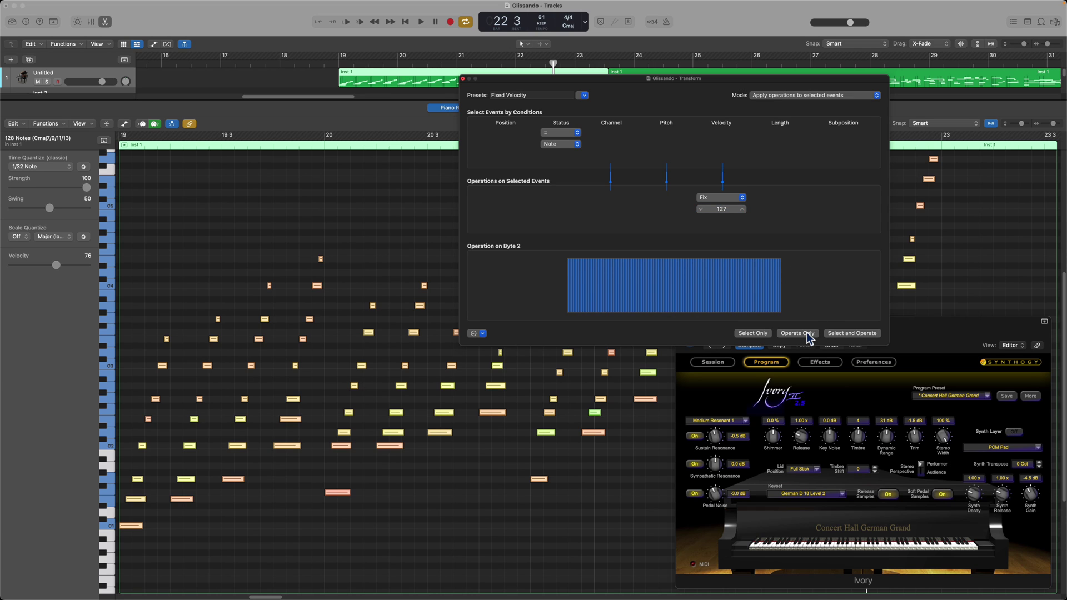
left_click(807, 335)
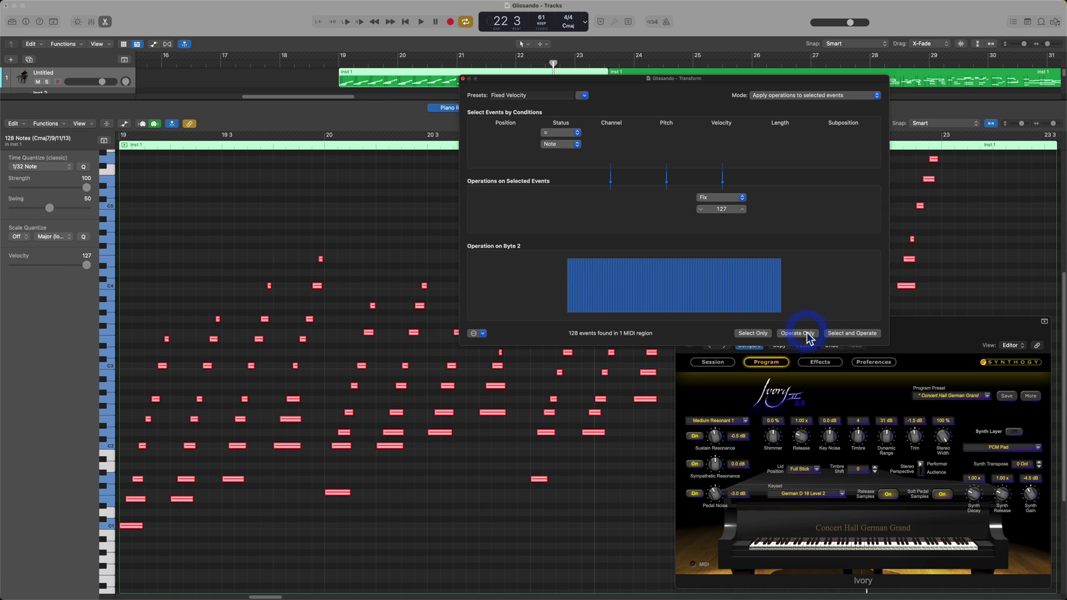
Apply the Crescendo preset ramping velocities 1 to 127 from bar 19 to bar 23.
left_click(582, 96)
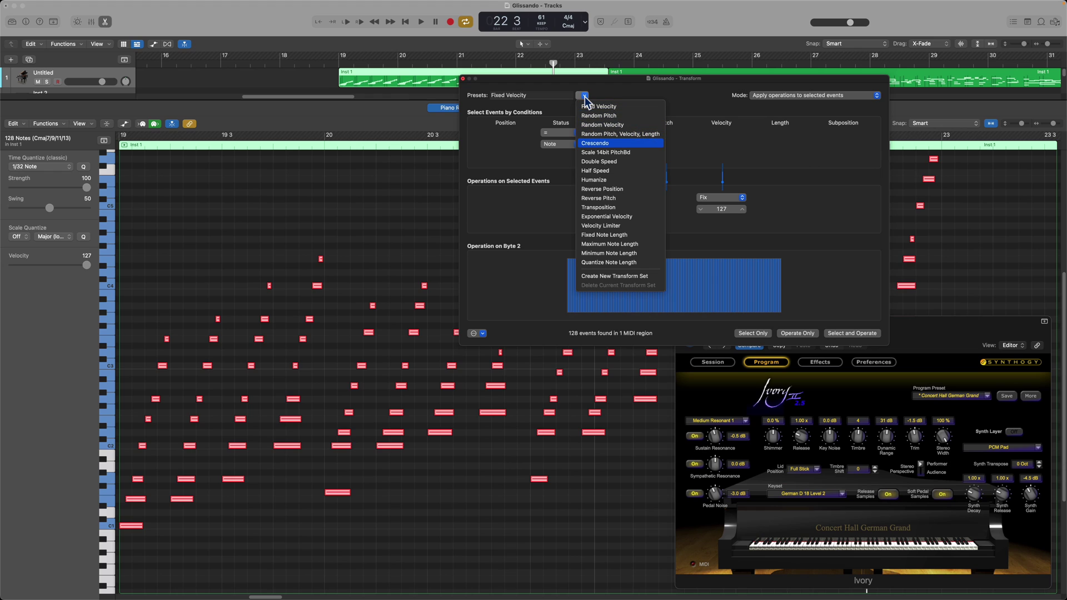
key("Return")
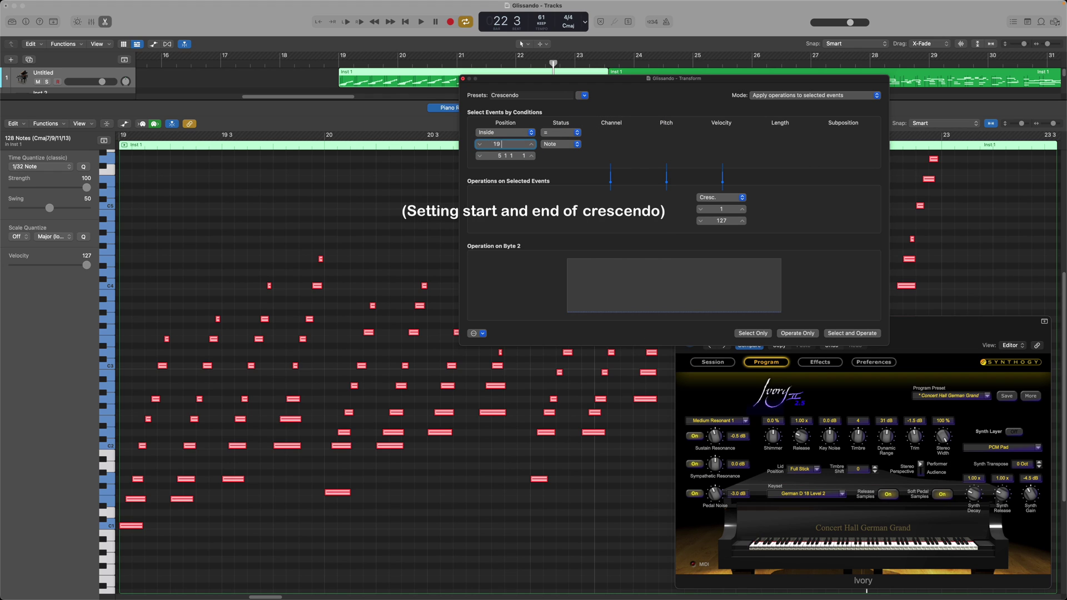
left_click(501, 156)
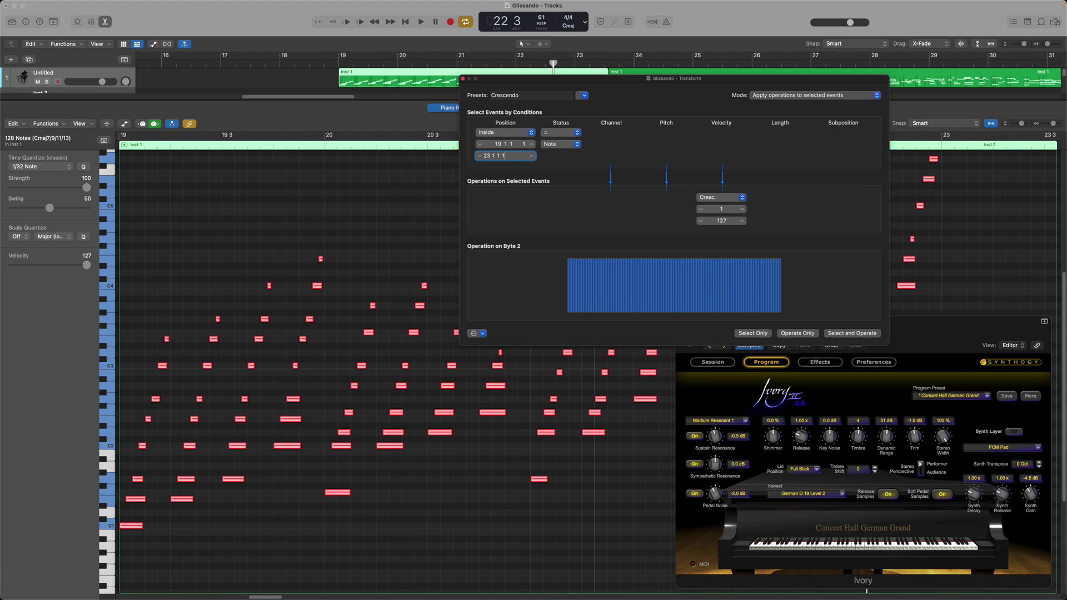
left_click(802, 336)
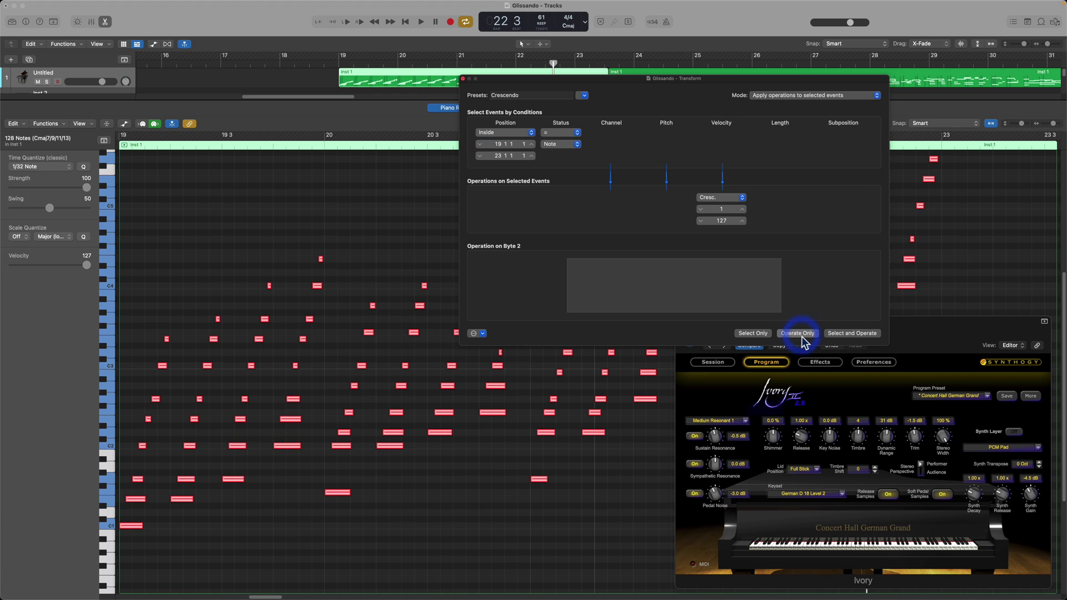
left_click(798, 333)
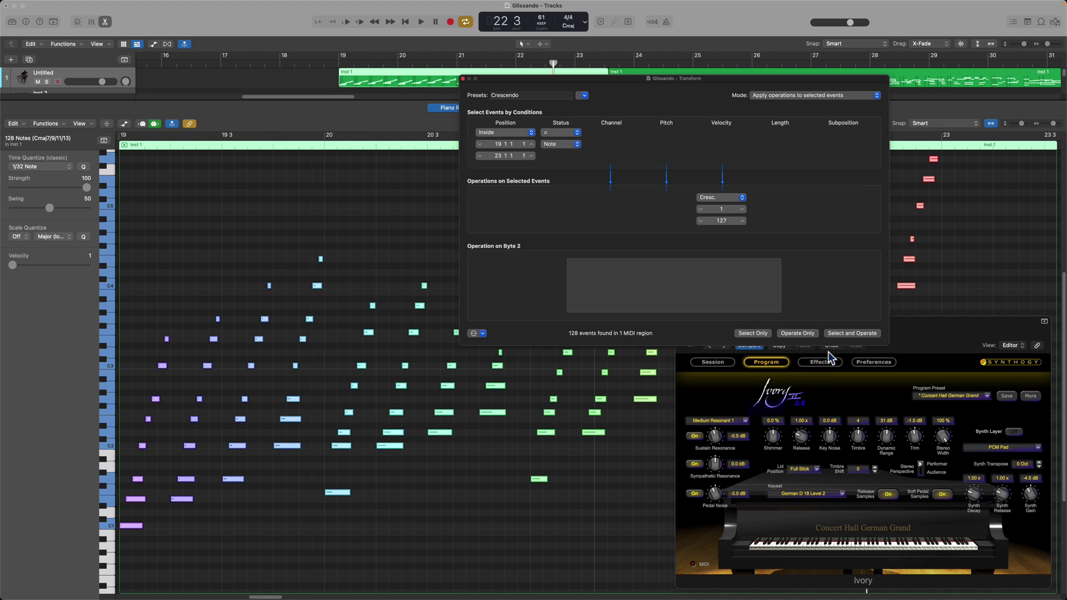
Raise Ivory's dynamic range, close Transform, set tempo 180, and cycle bars 19–23.
left_click_drag(887, 443, 884, 403)
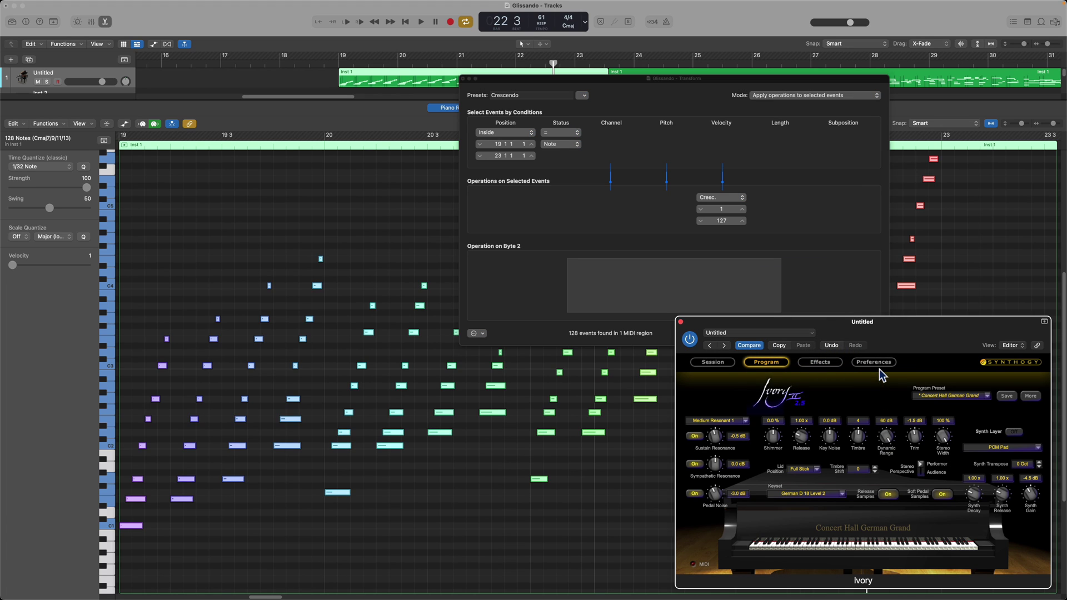
left_click(463, 79)
double_click(539, 18)
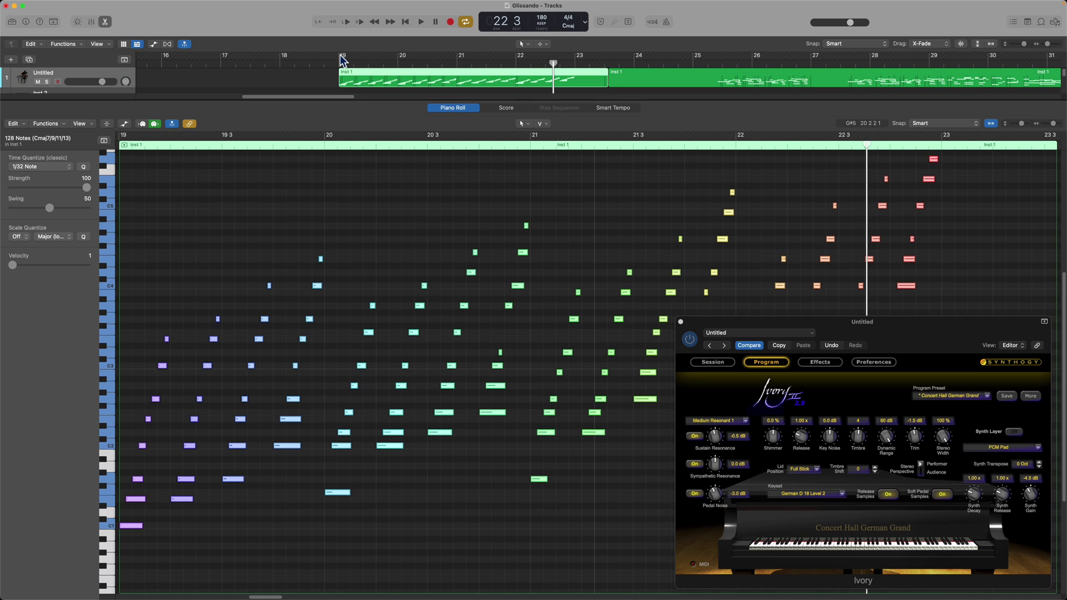
left_click_drag(343, 61, 609, 68)
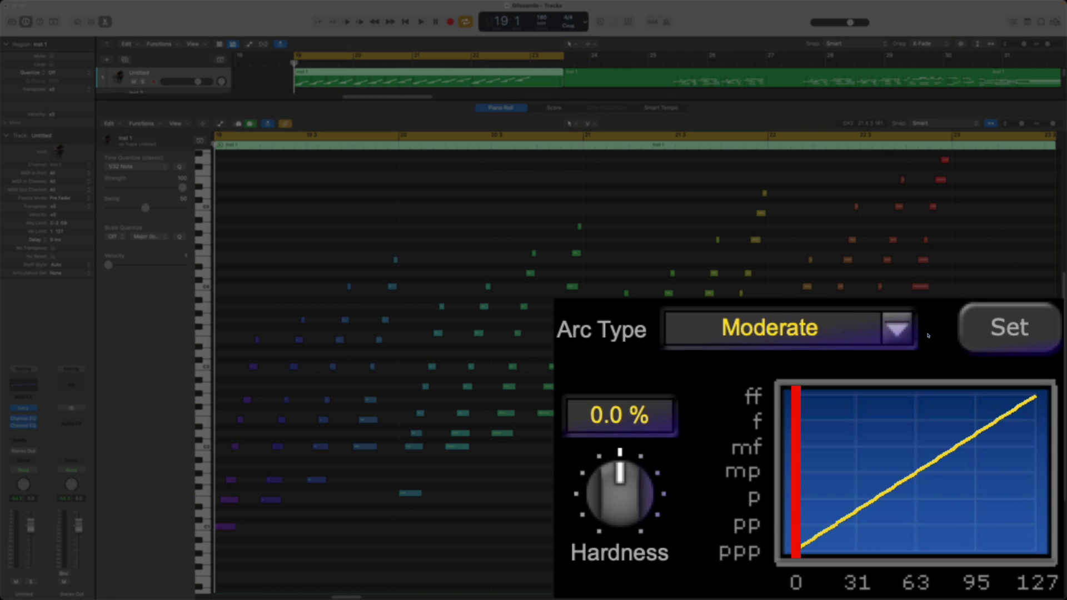
Play the cycle while moving Ivory's Hardness to 100 % and then -100 %.
key("space")
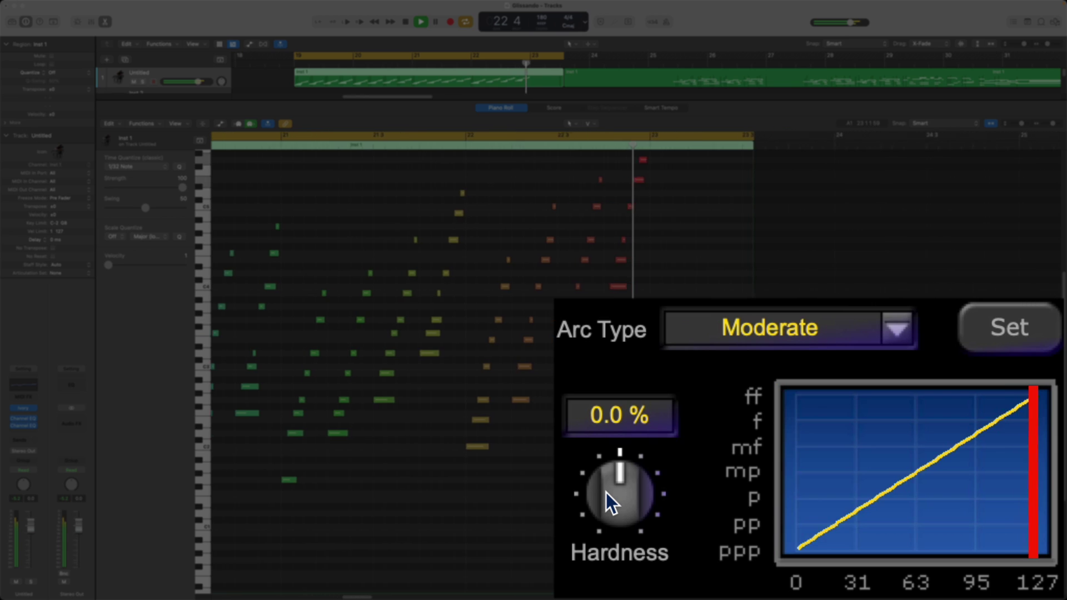
key("space")
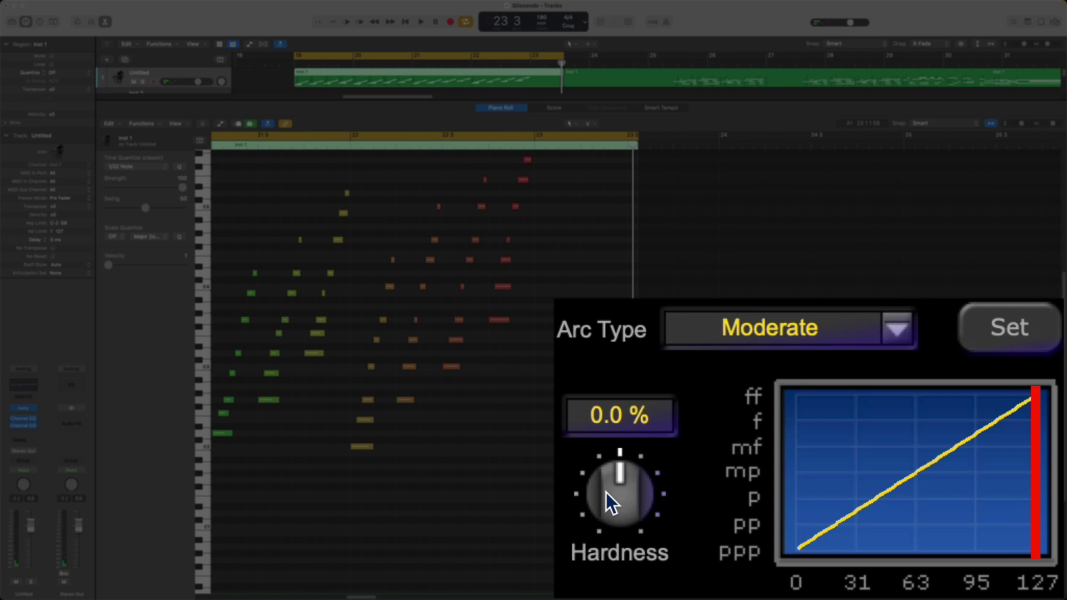
left_click_drag(606, 493, 946, 316)
key("space")
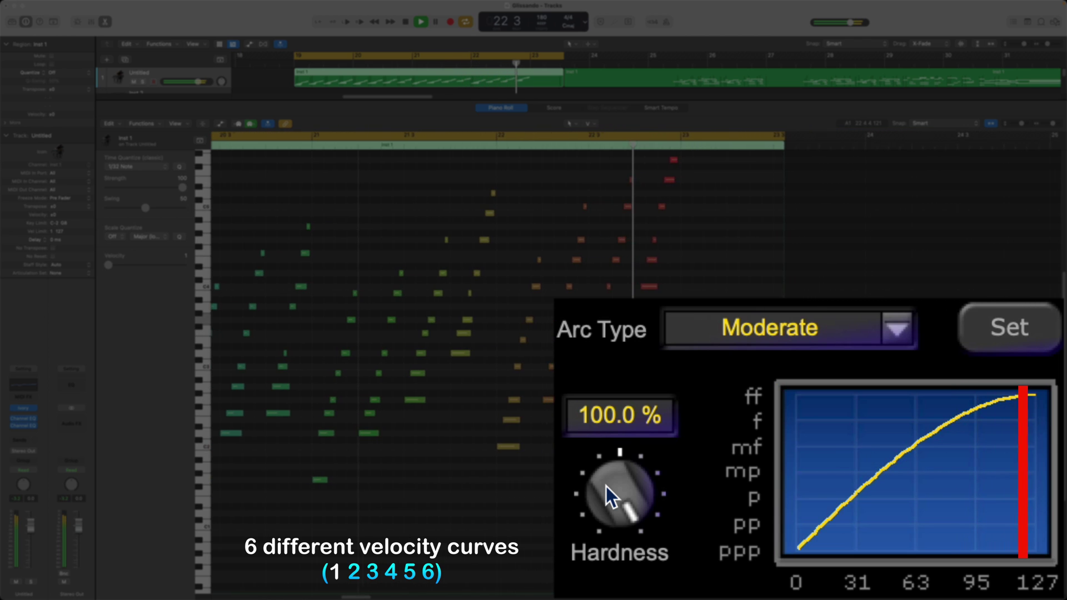
left_click_drag(605, 486, 606, 561)
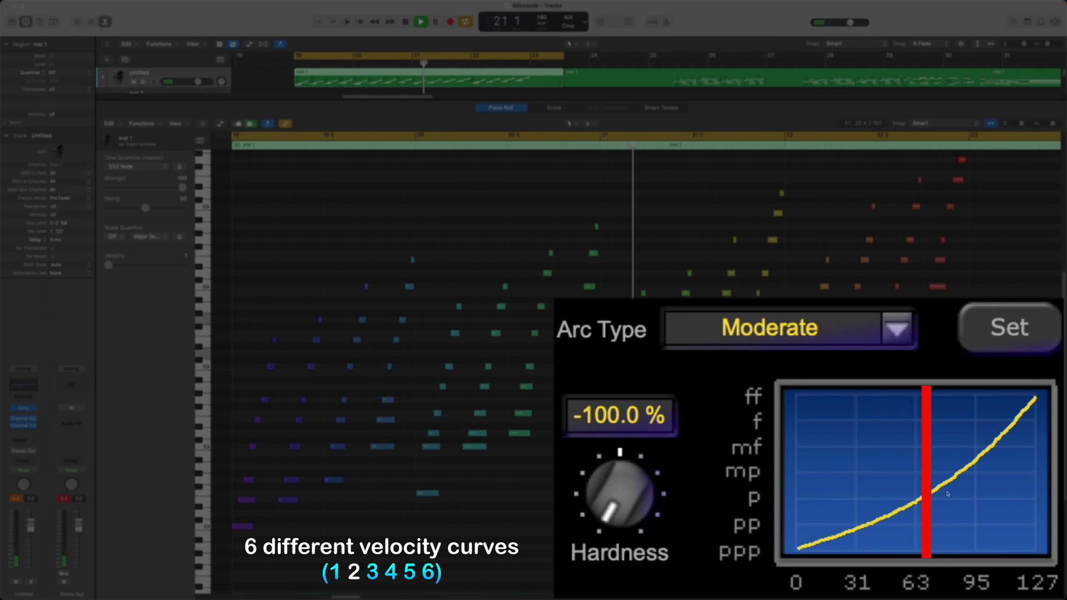
Try the Maximum arc type at 100 % Hardness, then Upper Bias at -100 %.
left_click(713, 330)
left_click(724, 509)
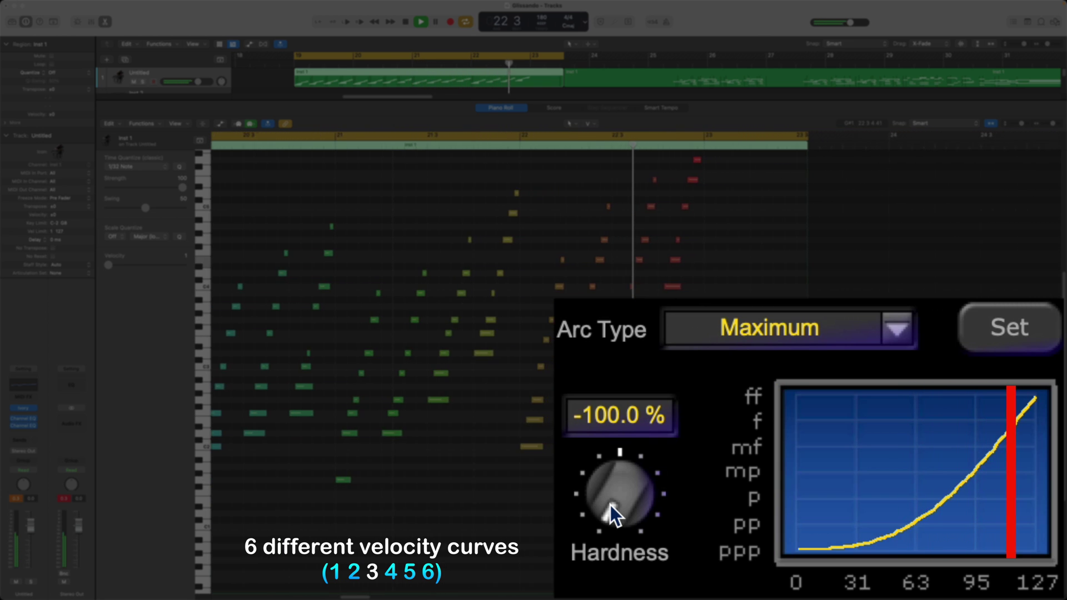
left_click_drag(611, 505, 611, 455)
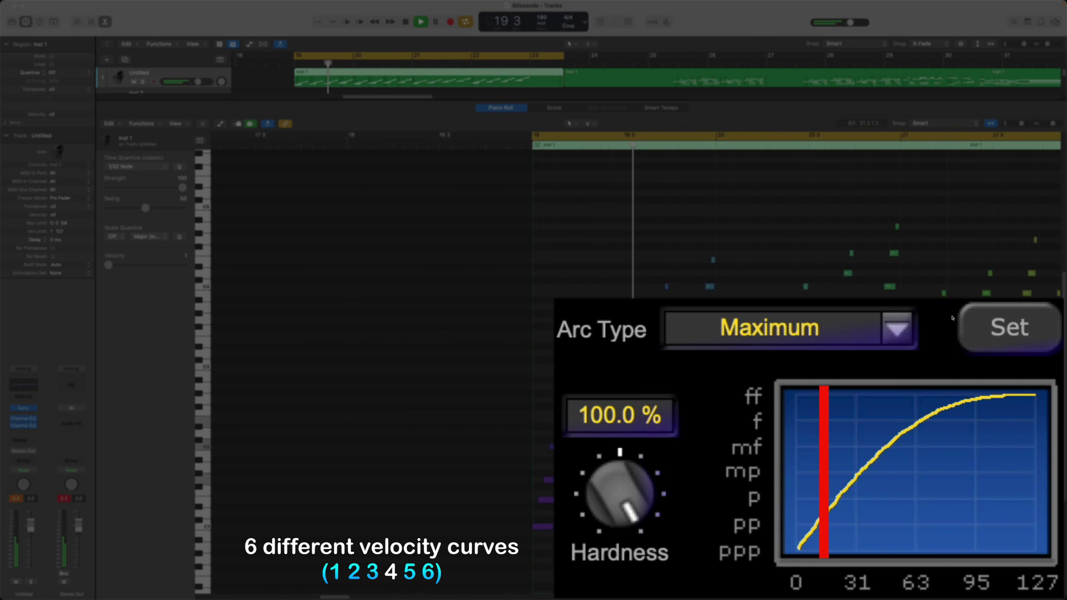
left_click(745, 326)
left_click(707, 581)
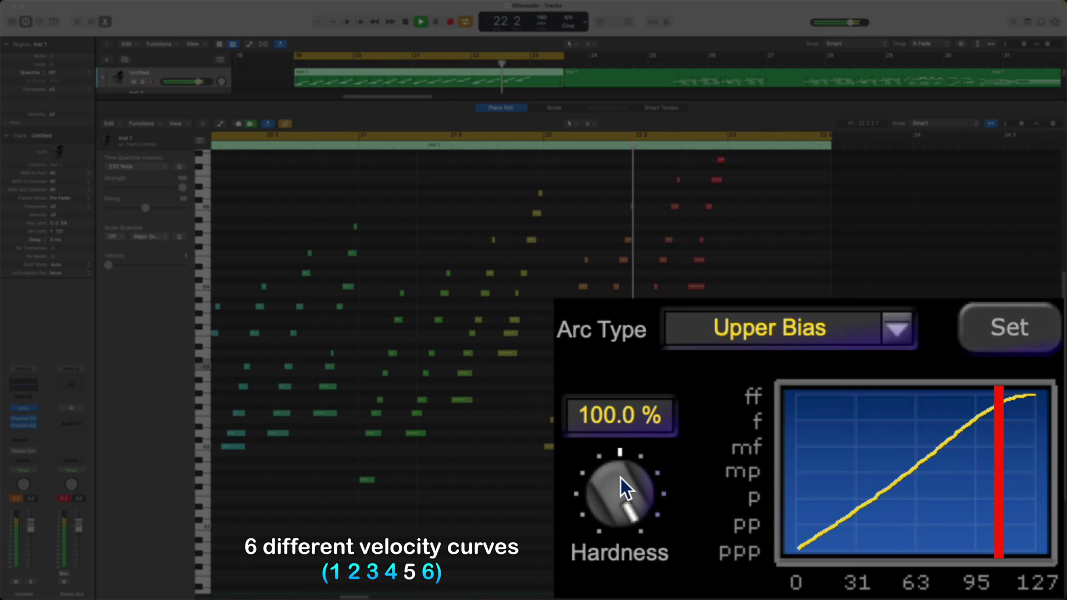
left_click_drag(621, 479, 622, 534)
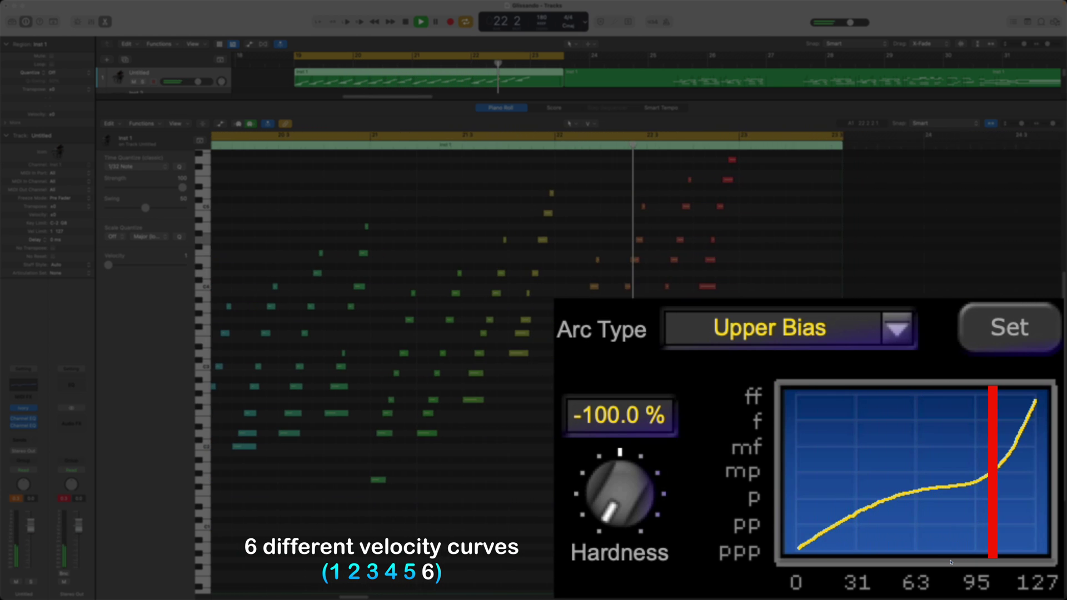
key("space")
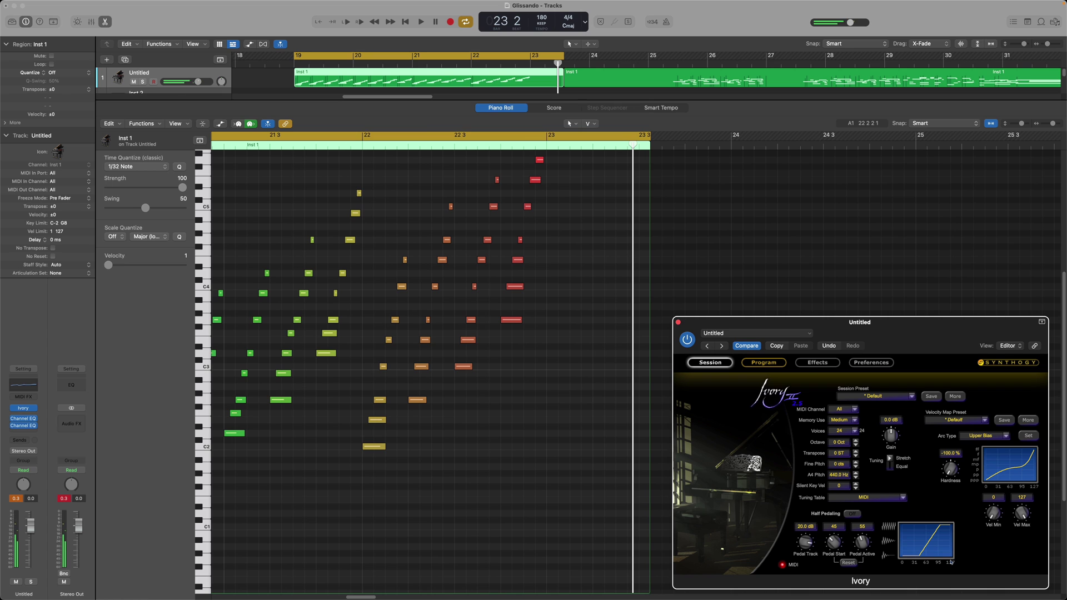